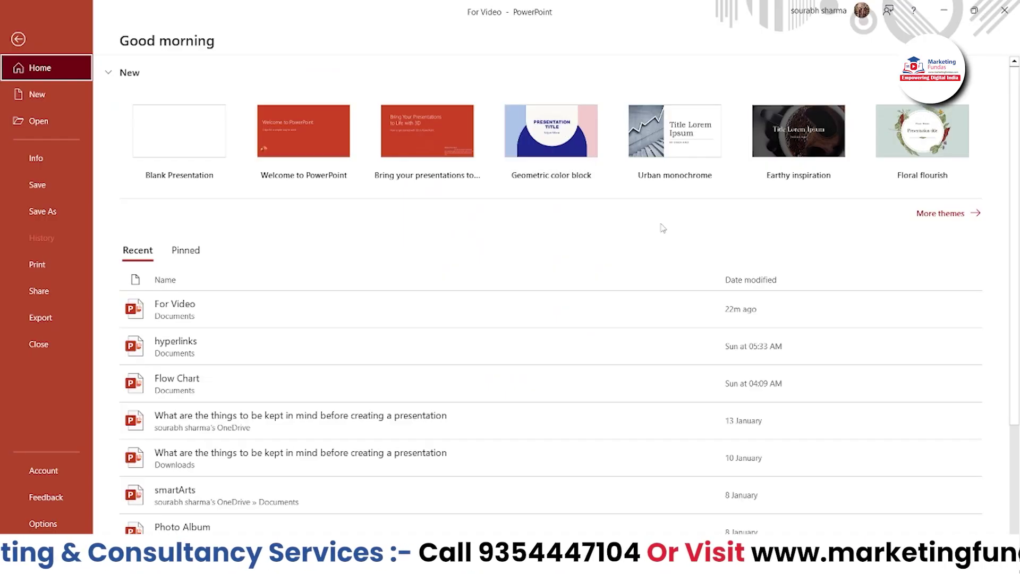
# Scroll down and back up to inspect the new blank presentation's slide
pyautogui.scroll(-1, 661, 225)
pyautogui.scroll(1, 662, 227)
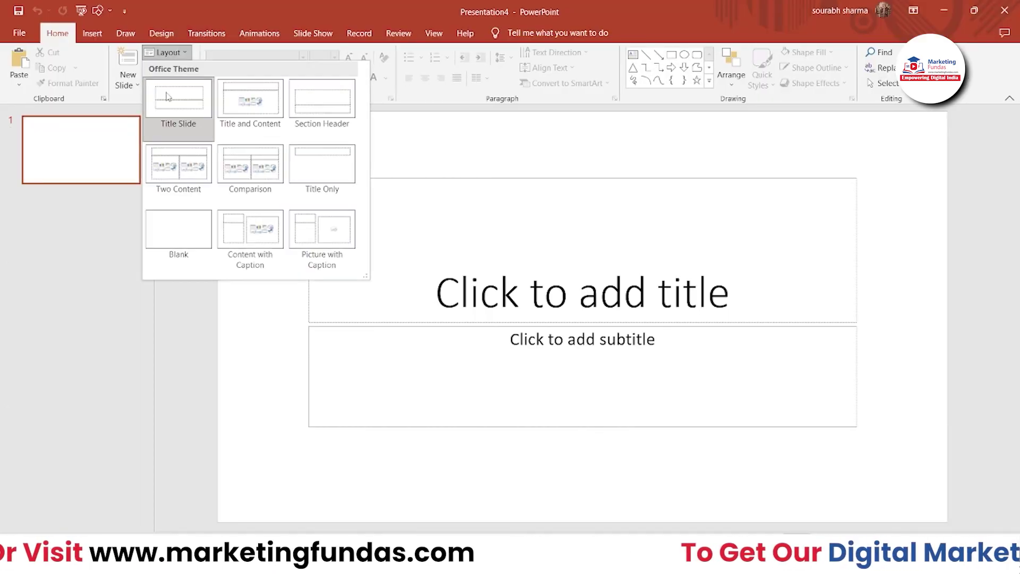
# Give slide 1 the empty Blank layout and preview the Insert tab's 3D Models sources
pyautogui.click(174, 231)
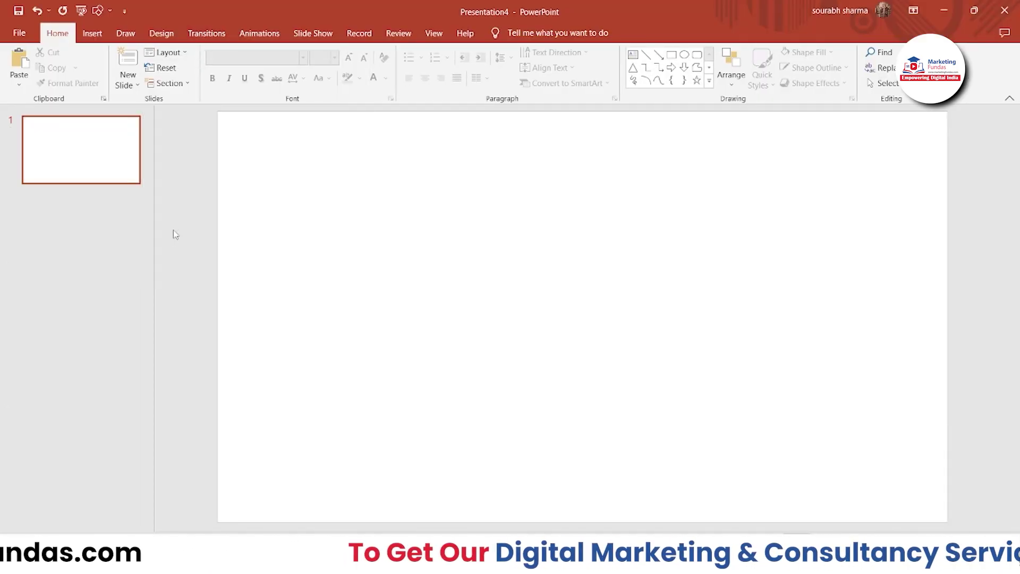
pyautogui.click(90, 37)
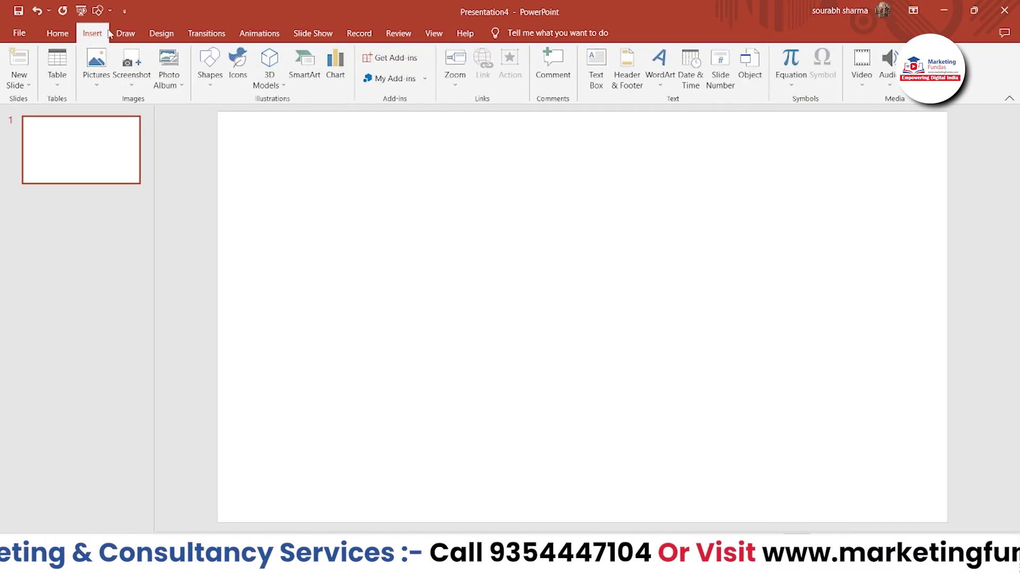
pyautogui.click(276, 83)
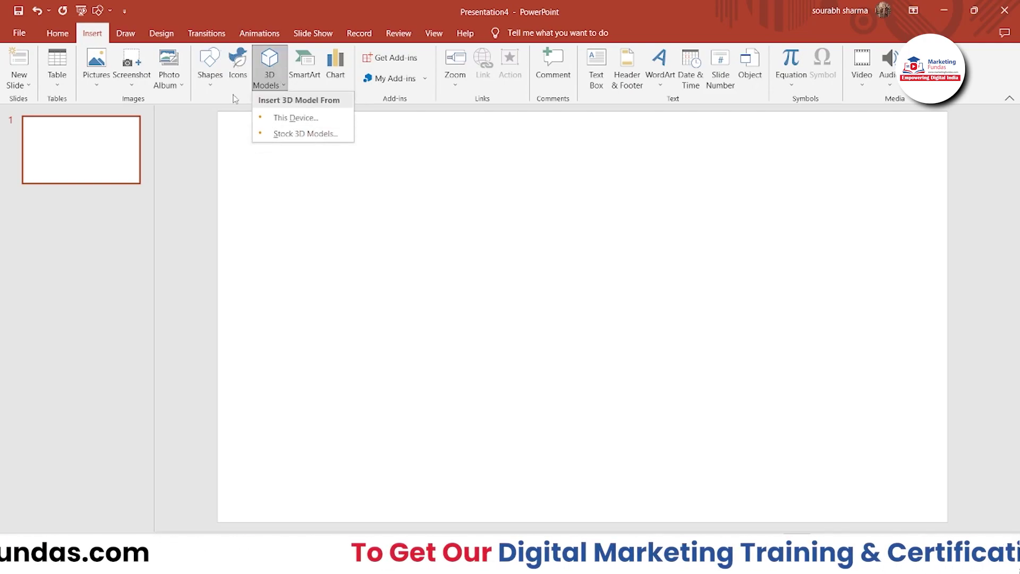
pyautogui.click(233, 66)
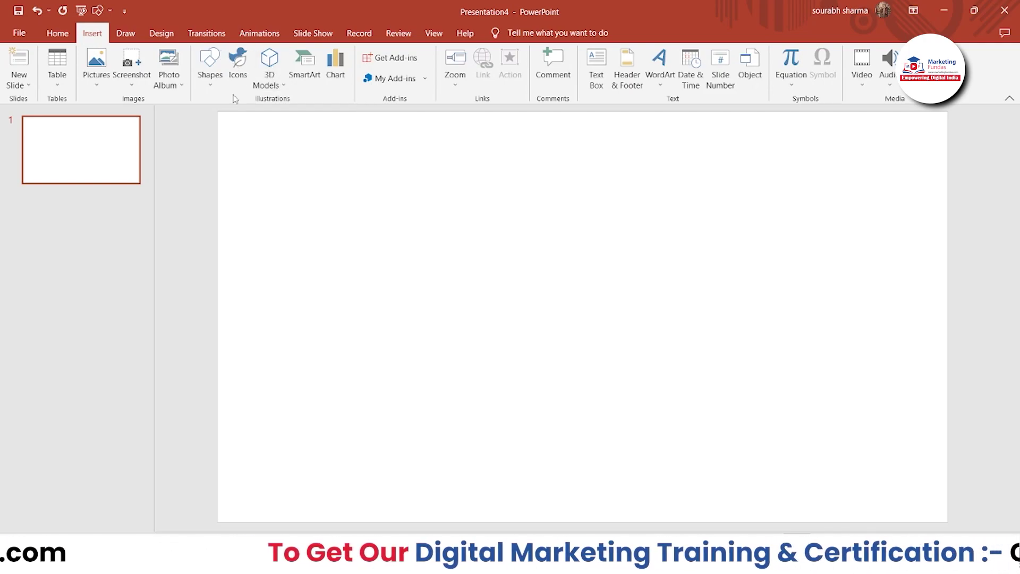
# Browse the Icons library by scrolling through its categories
pyautogui.click(241, 63)
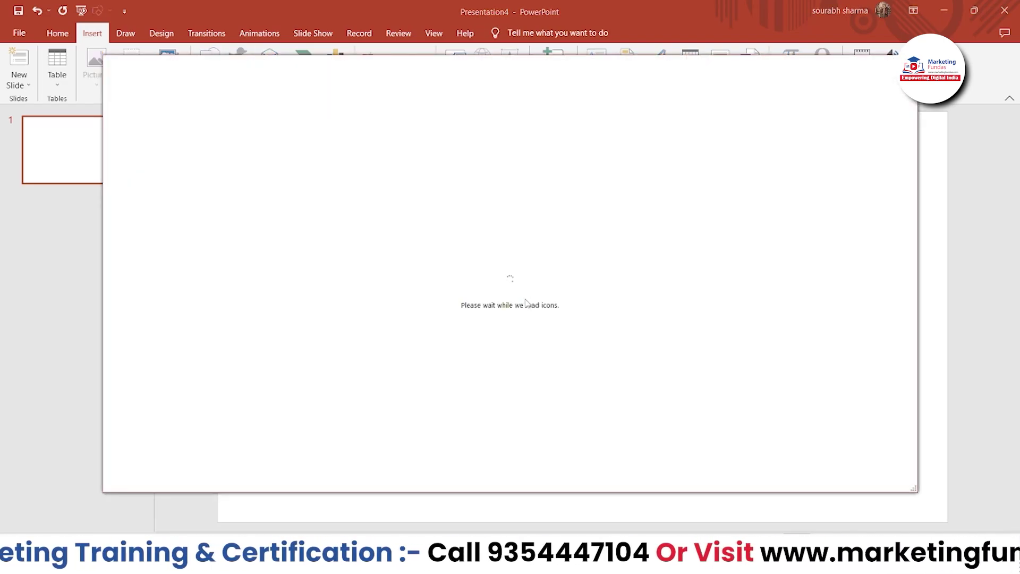
pyautogui.scroll(-5, 525, 302)
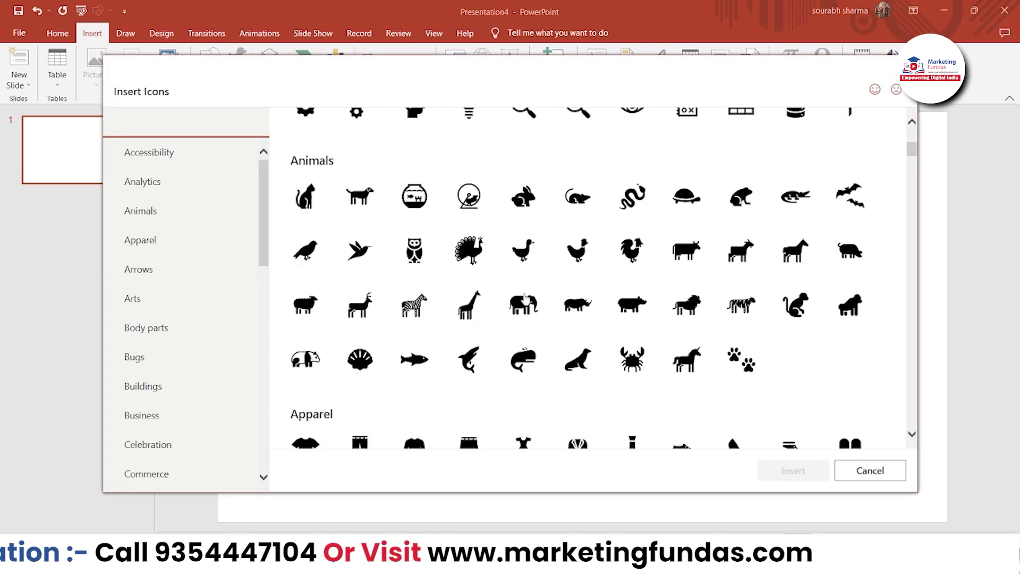
pyautogui.scroll(-15, 525, 301)
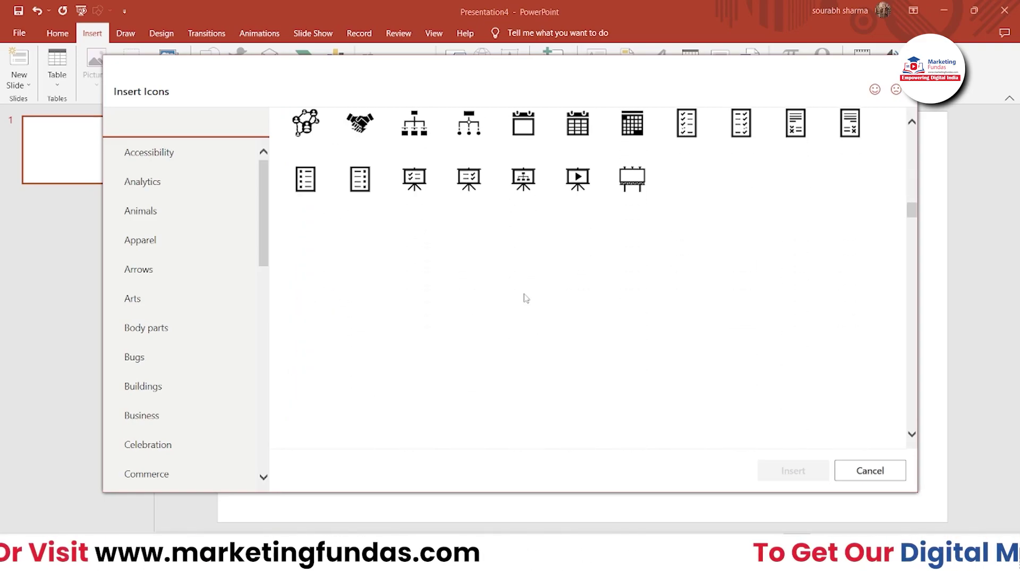
pyautogui.scroll(-15, 525, 299)
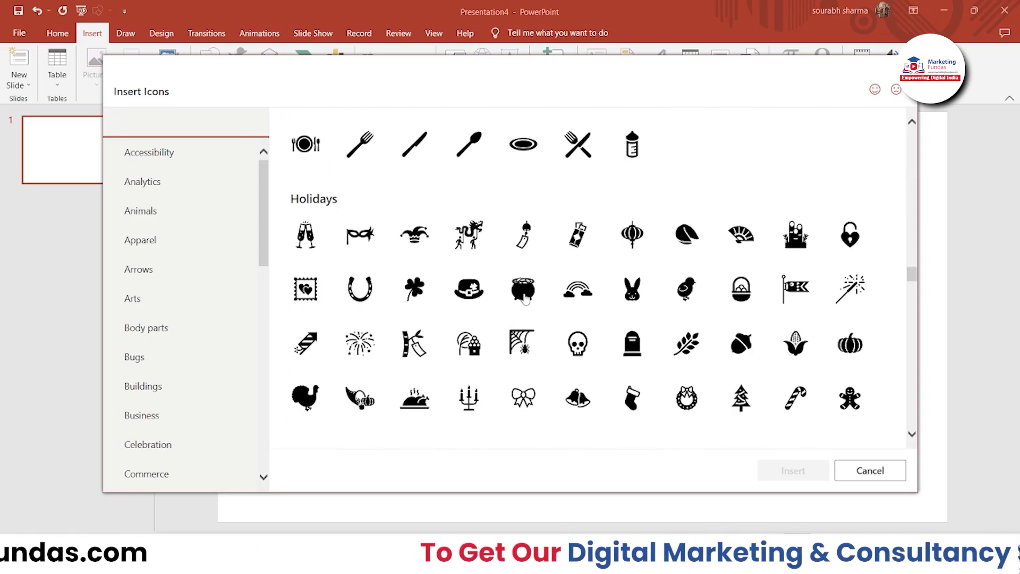
pyautogui.scroll(-15, 525, 301)
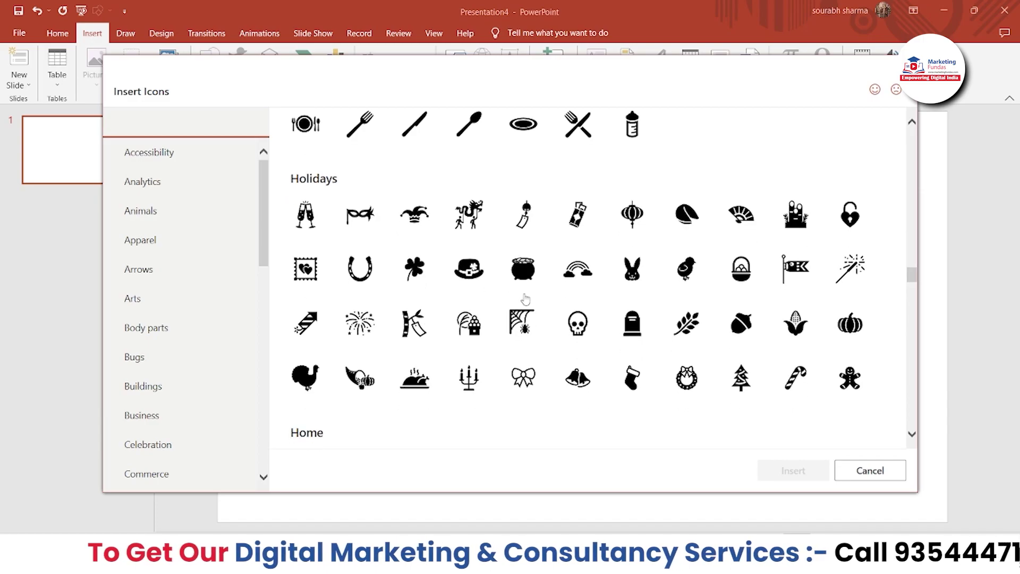
pyautogui.scroll(-4, 525, 300)
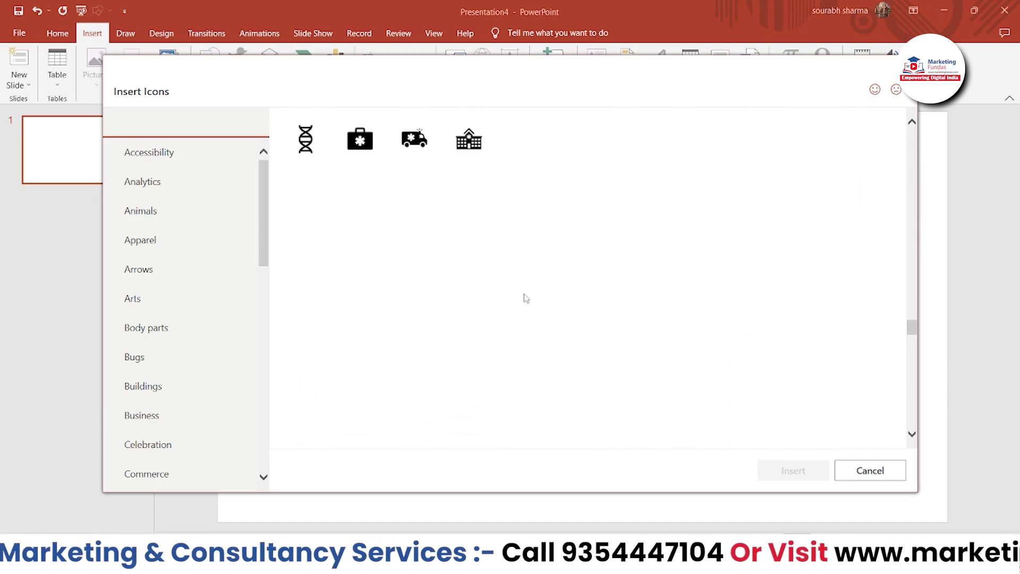
pyautogui.scroll(12, 525, 299)
pyautogui.scroll(5, 525, 299)
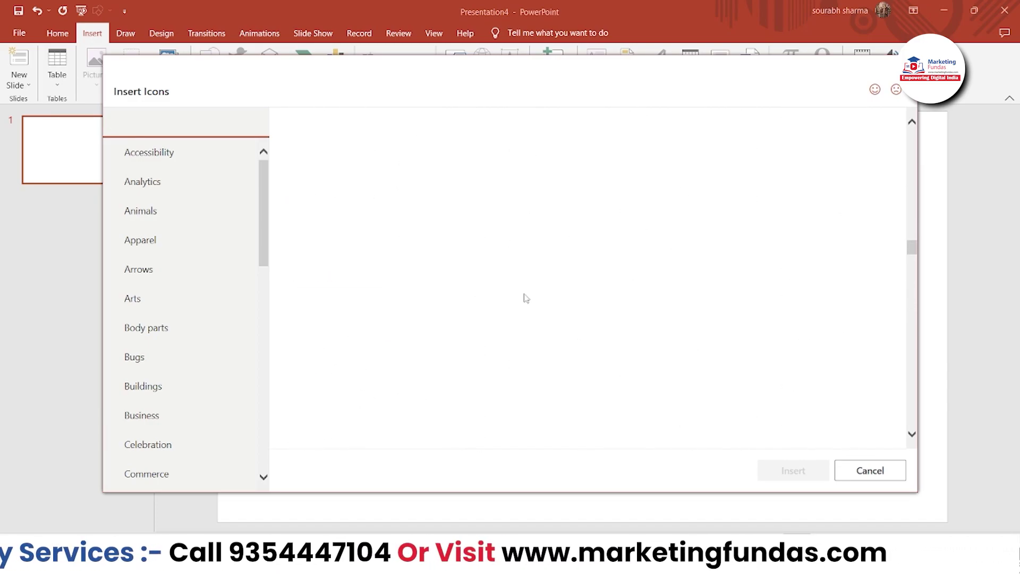
pyautogui.moveTo(262, 173); pyautogui.dragTo(277, 481)
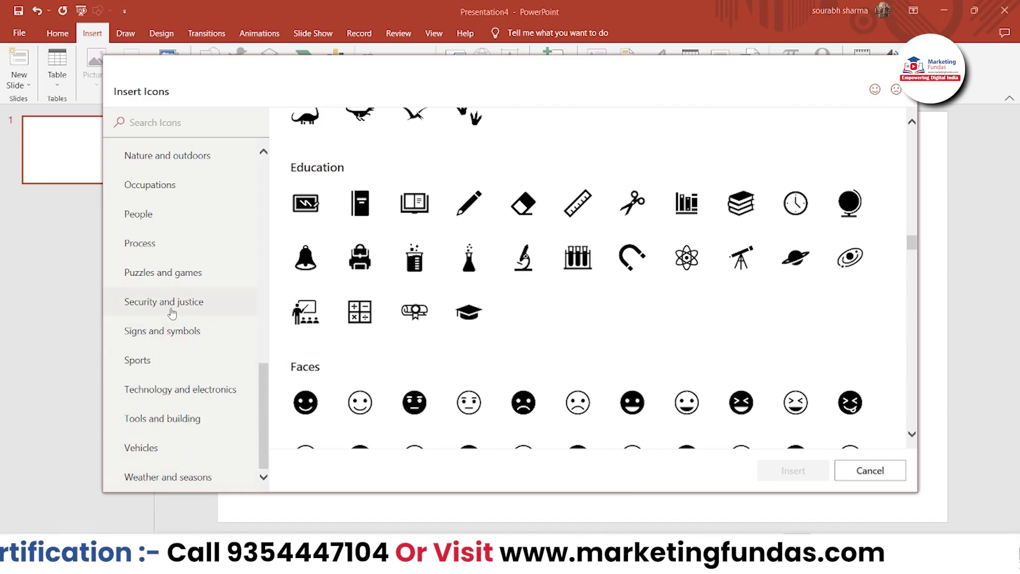
pyautogui.scroll(1, 168, 300)
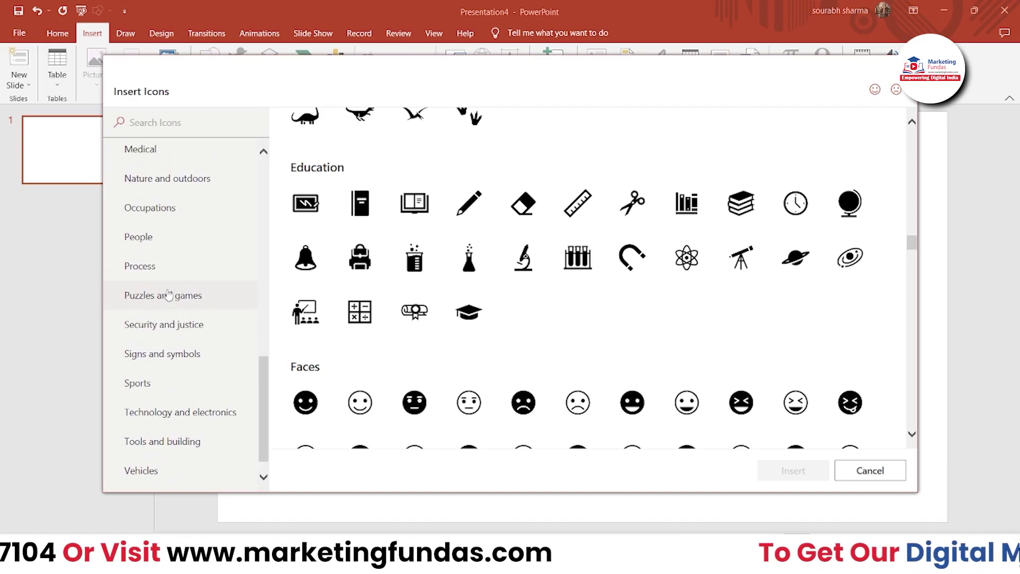
pyautogui.scroll(3, 168, 296)
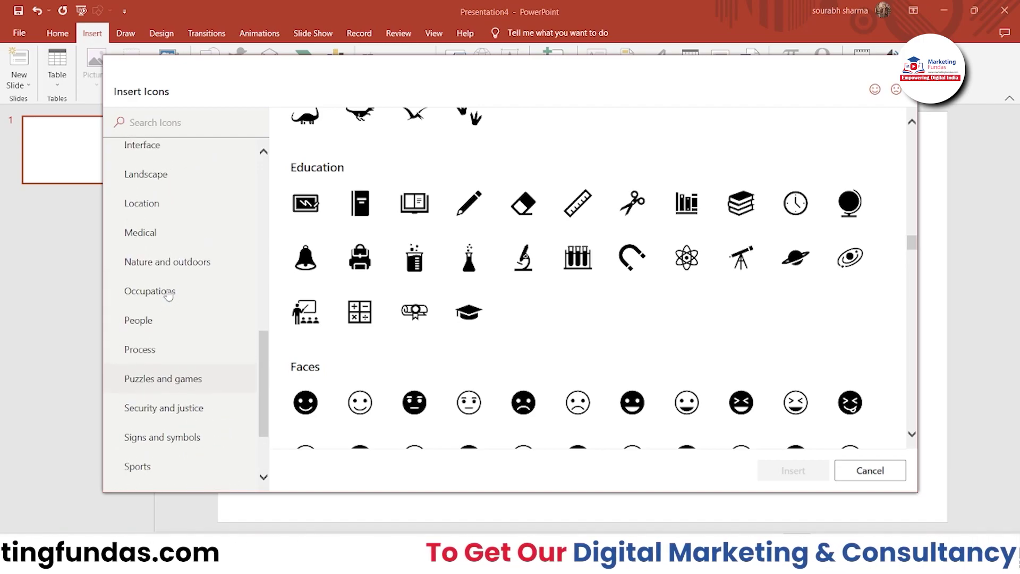
pyautogui.scroll(5, 168, 296)
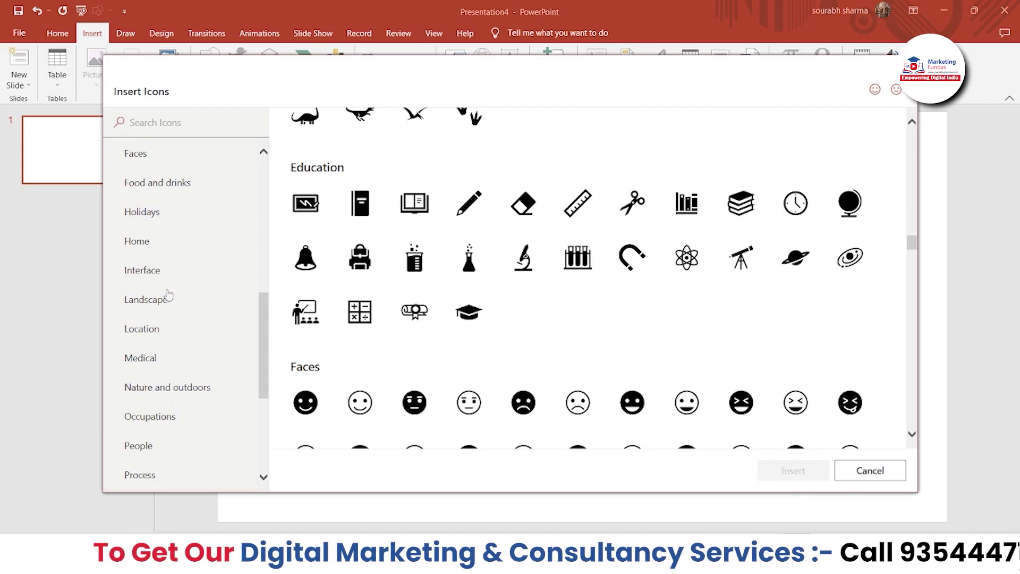
pyautogui.scroll(2, 168, 296)
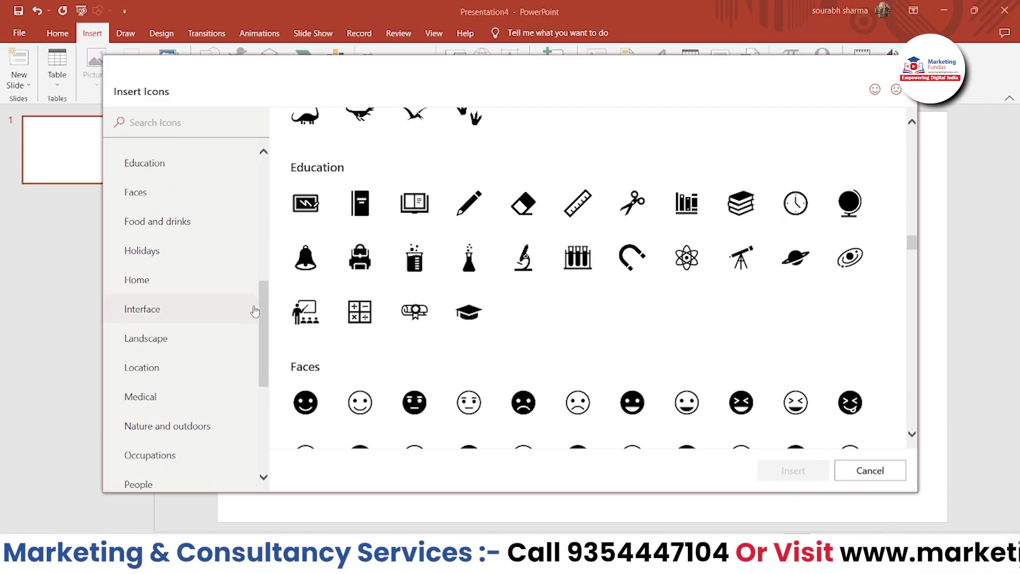
pyautogui.moveTo(266, 314); pyautogui.dragTo(263, 192)
# Insert the bar-chart, lightbulb, pie-chart and target icons onto the slide
pyautogui.click(149, 152)
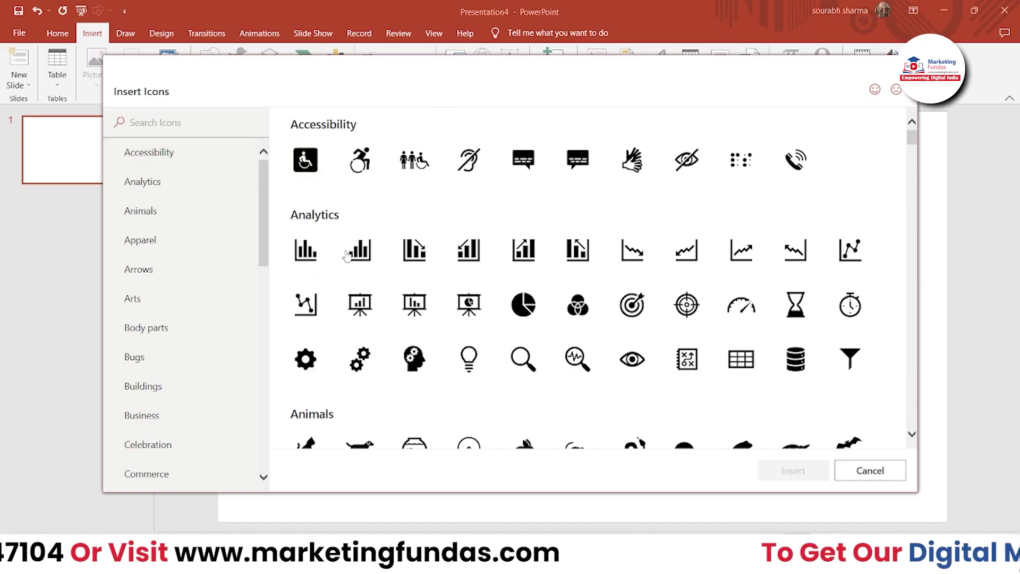
pyautogui.click(321, 235)
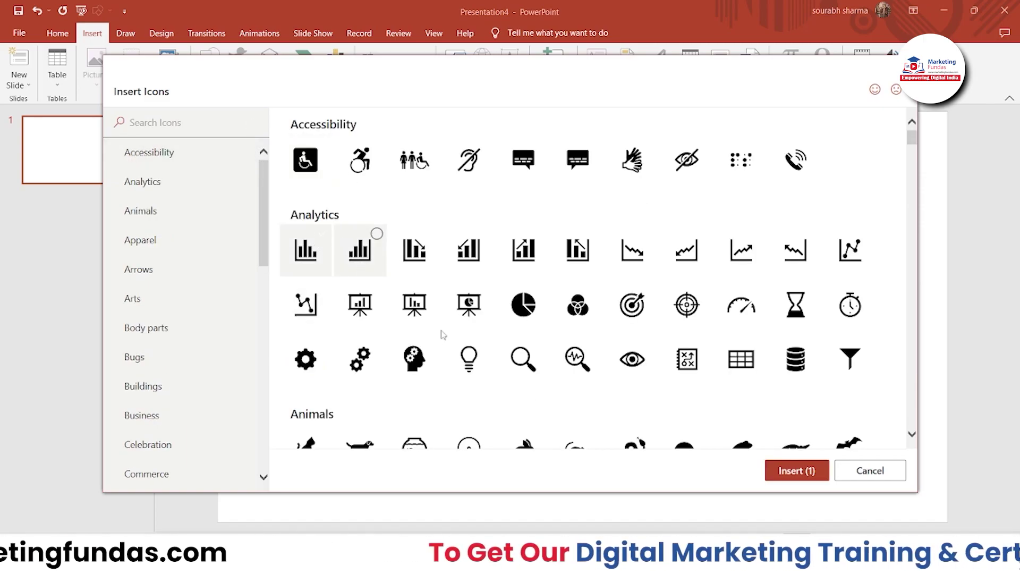
pyautogui.click(469, 359)
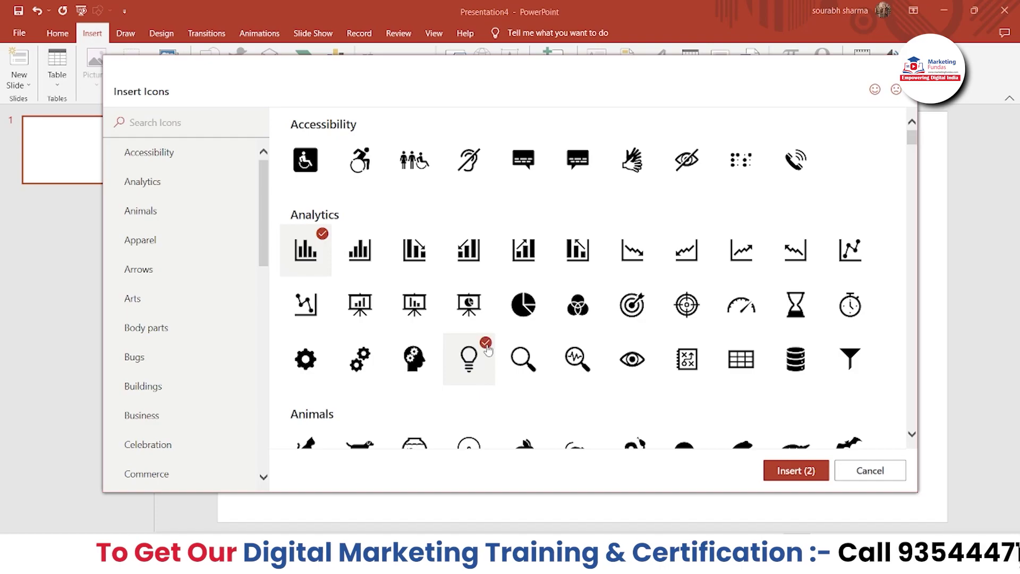
pyautogui.click(540, 291)
pyautogui.click(643, 292)
pyautogui.click(793, 470)
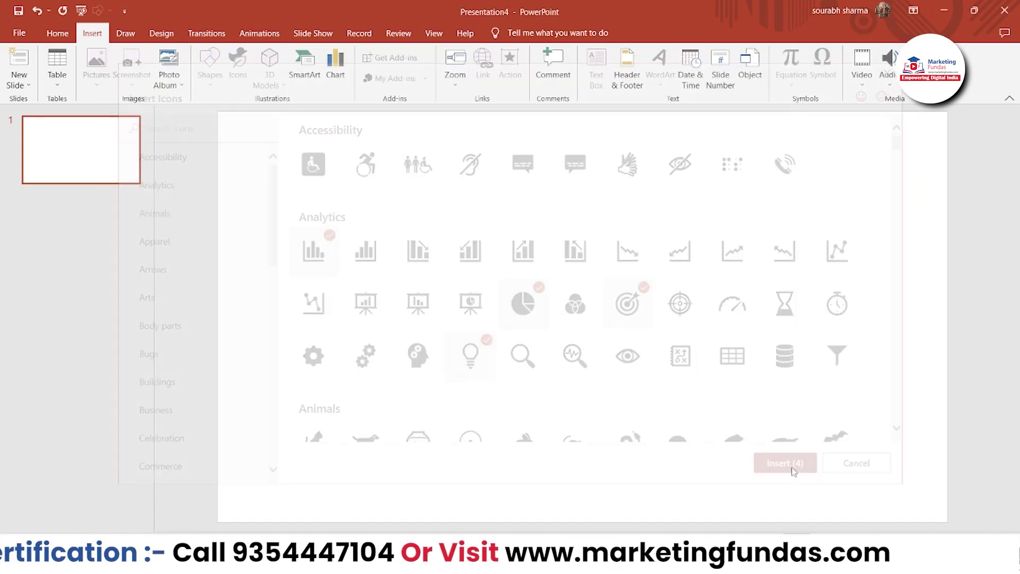
# Spread the icons out: pie chart lower right, lightbulb lower left, bar chart upper left
pyautogui.click(595, 354)
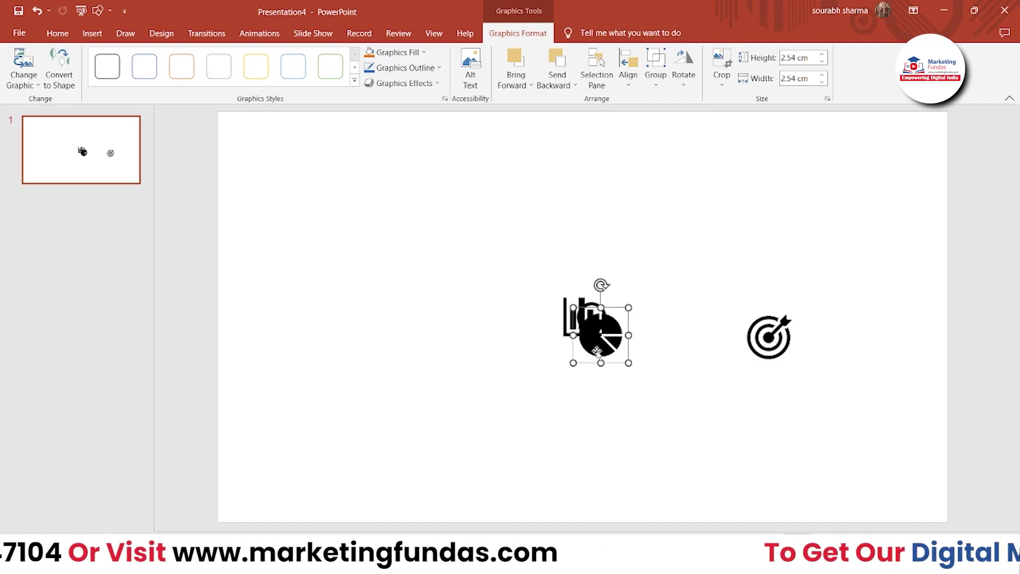
pyautogui.moveTo(596, 351); pyautogui.dragTo(695, 418)
pyautogui.click(589, 338)
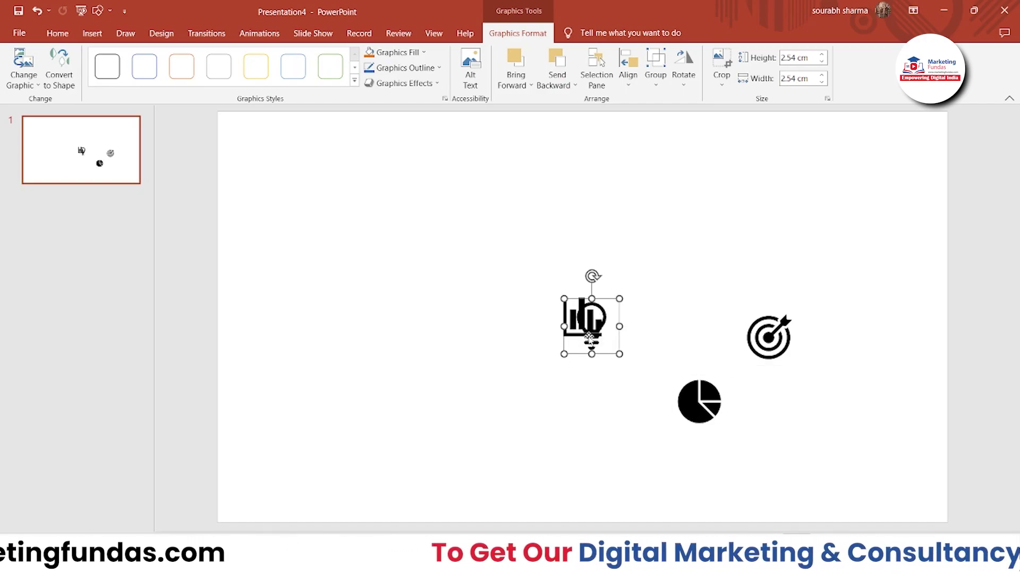
pyautogui.moveTo(589, 337); pyautogui.dragTo(446, 422)
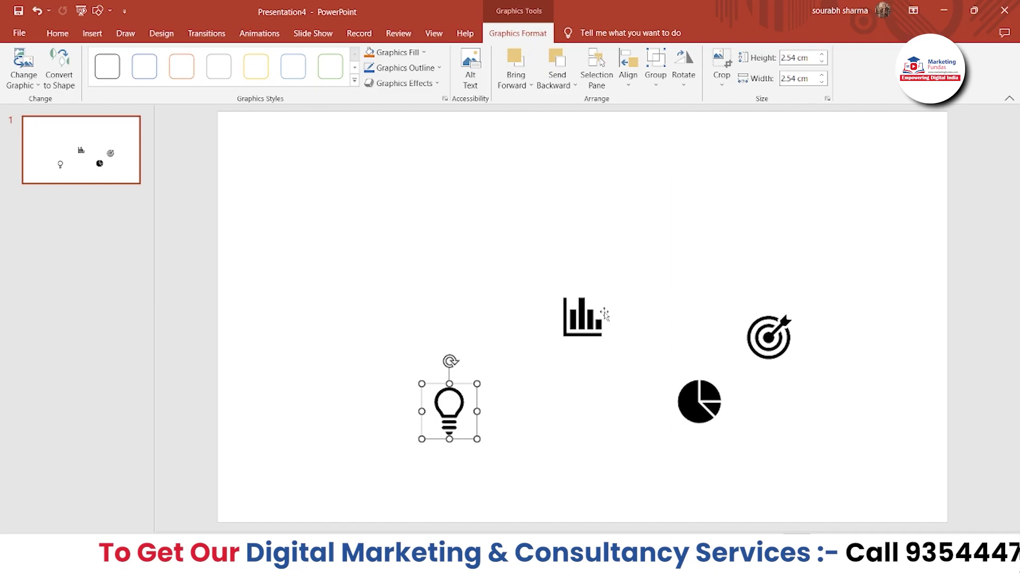
pyautogui.moveTo(585, 321); pyautogui.dragTo(480, 281)
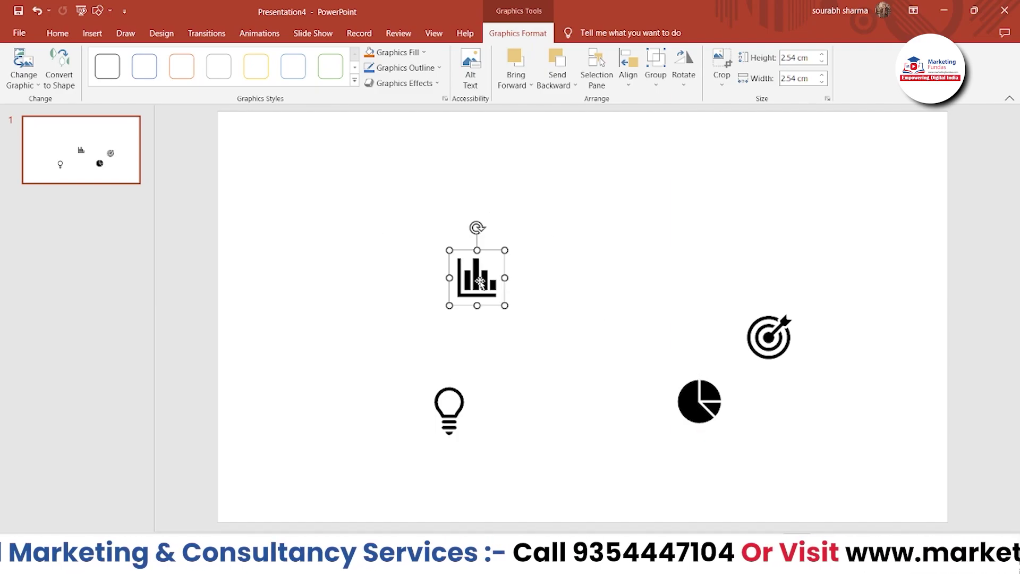
# Resize the target icon to 4.98 cm square and move it up and left
pyautogui.moveTo(769, 338); pyautogui.dragTo(686, 251)
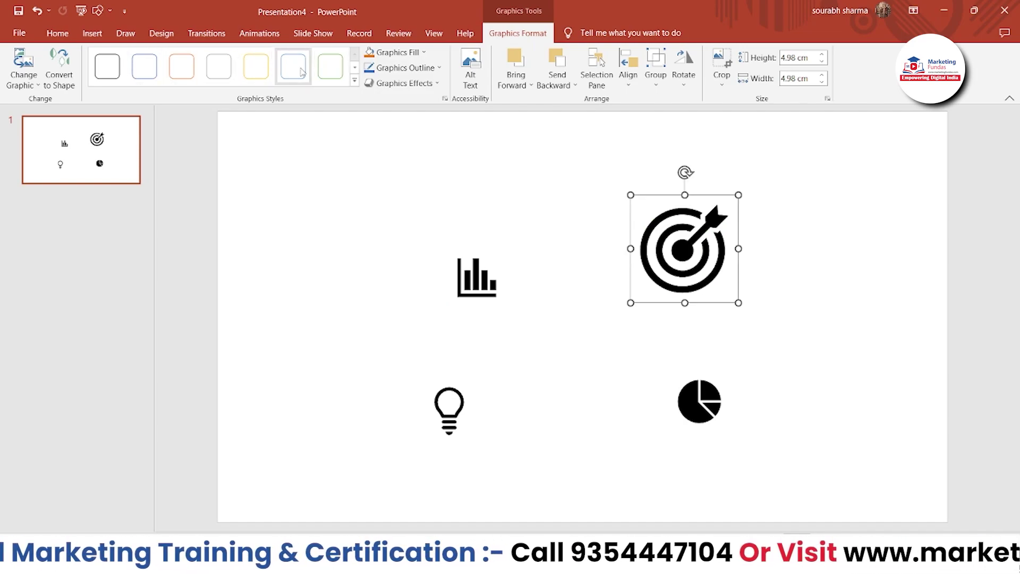
# Apply the blue Colored Fill - Accent 1 graphics style to the target icon
pyautogui.click(355, 81)
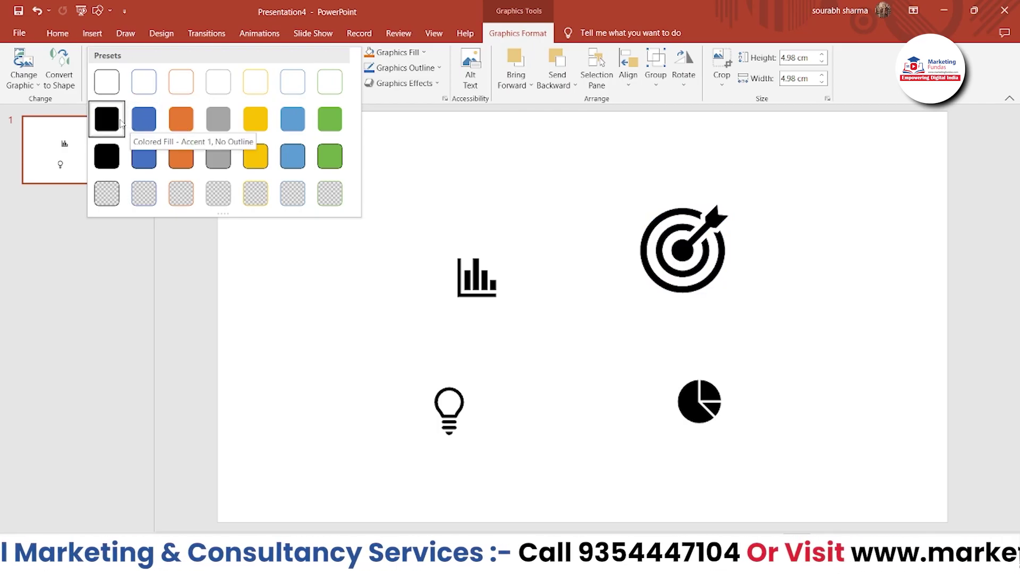
pyautogui.click(141, 119)
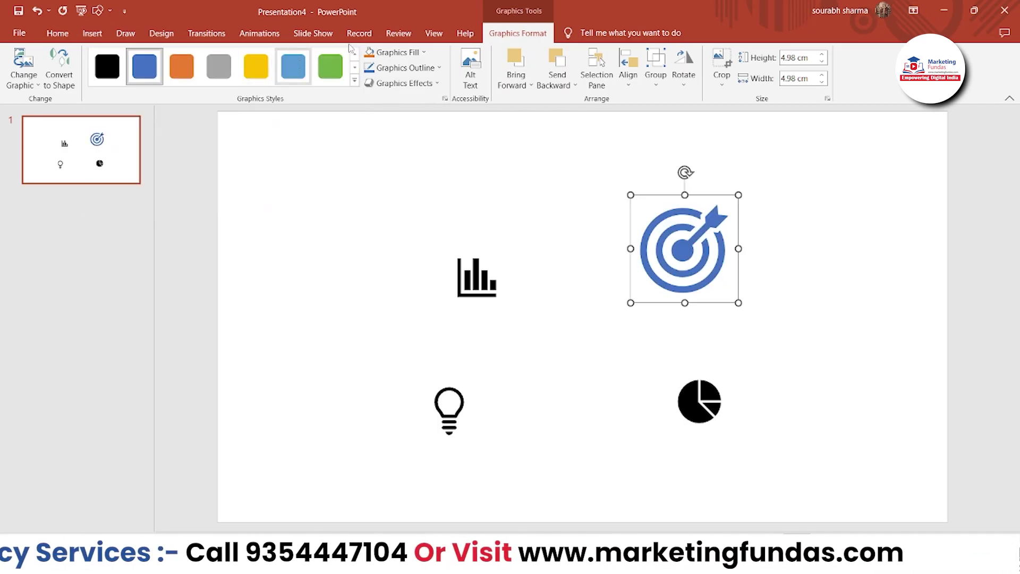
pyautogui.click(426, 56)
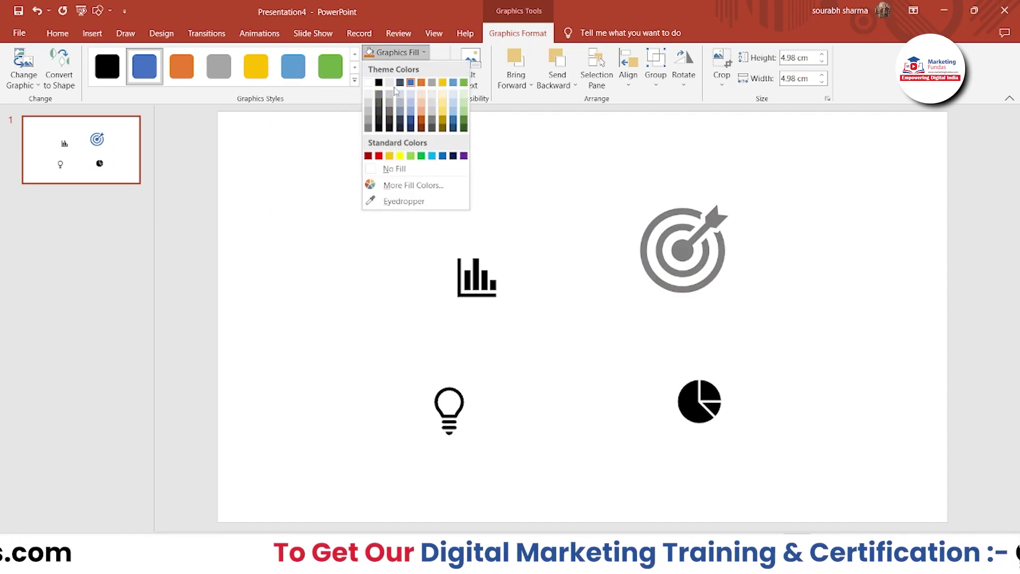
pyautogui.click(354, 71)
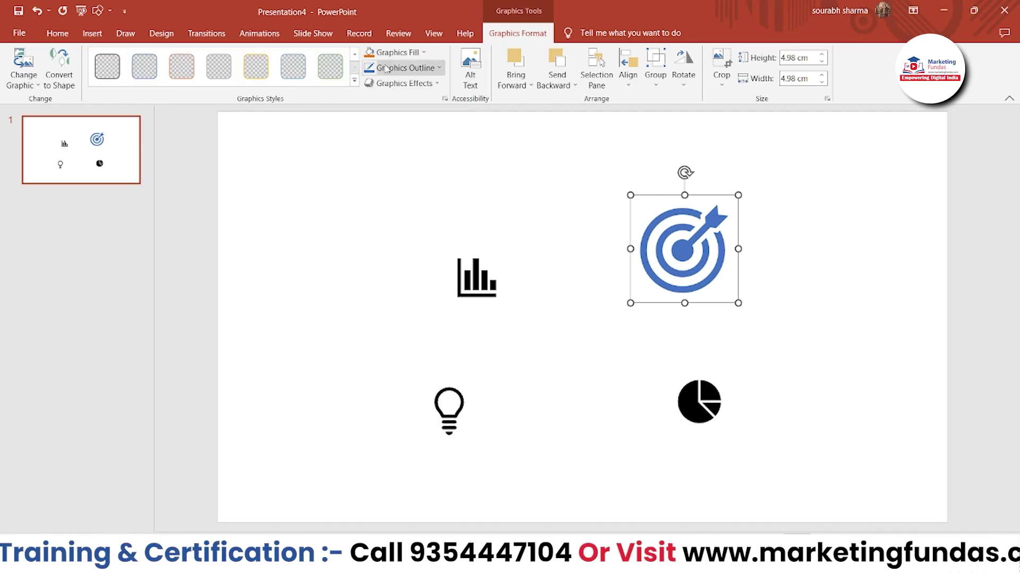
pyautogui.click(416, 53)
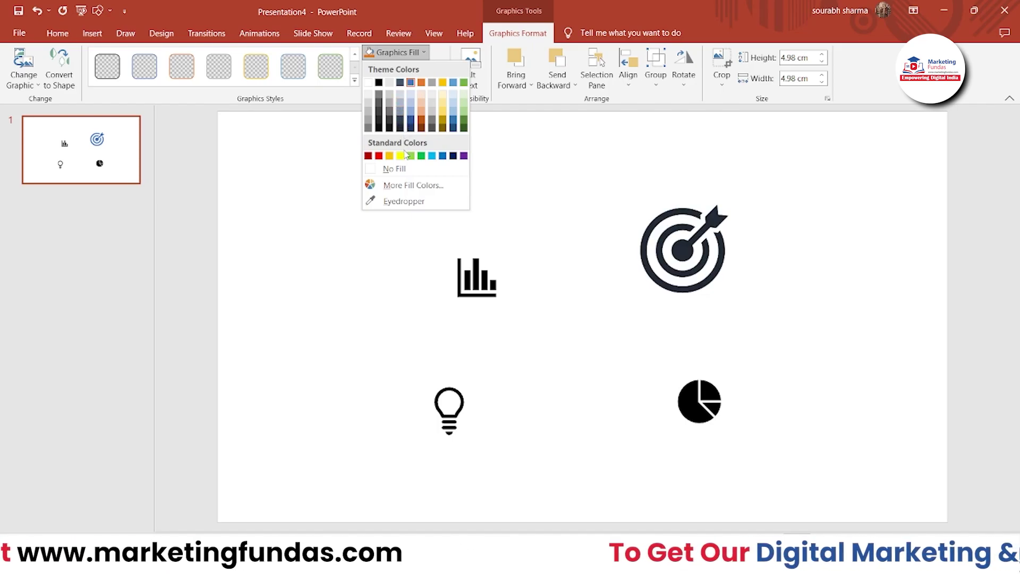
pyautogui.click(394, 191)
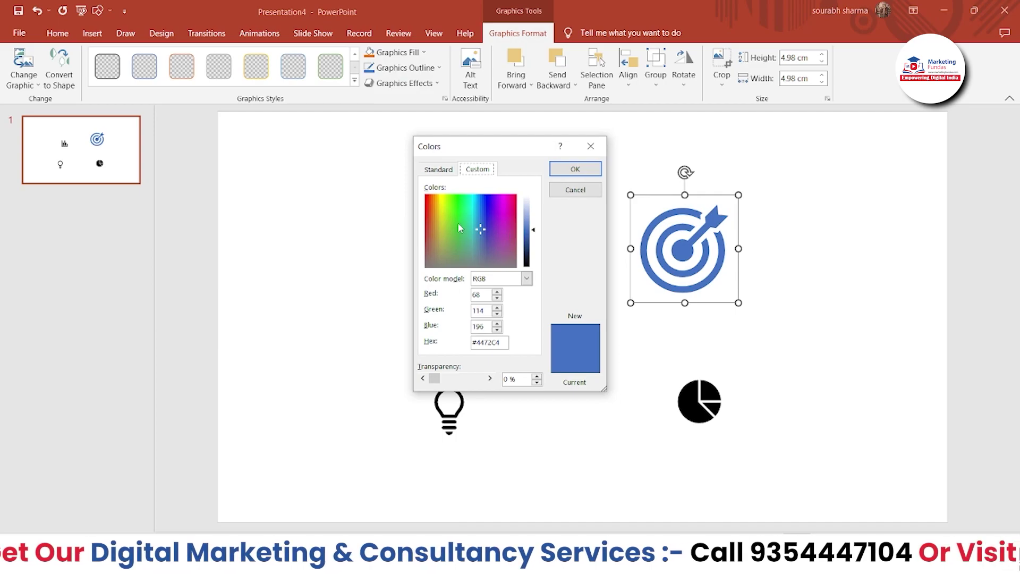
pyautogui.click(433, 171)
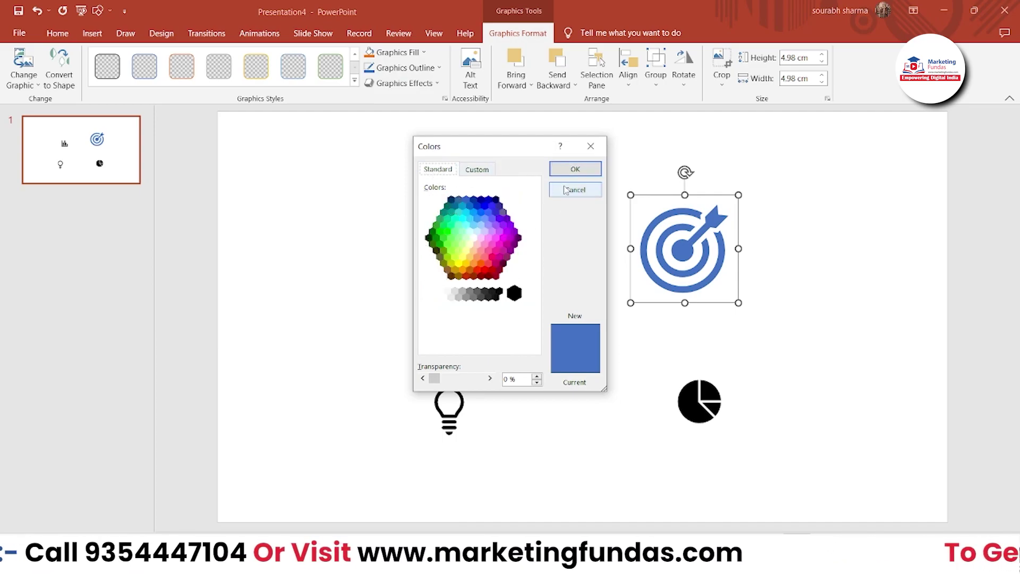
pyautogui.click(480, 169)
pyautogui.click(582, 171)
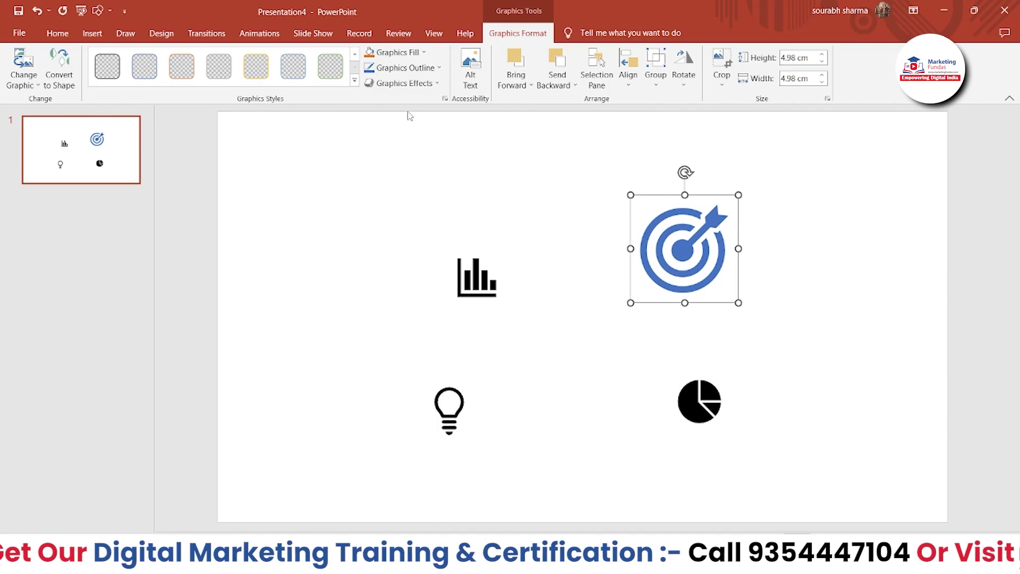
# Give the target icon a dark theme-colour outline
pyautogui.click(404, 68)
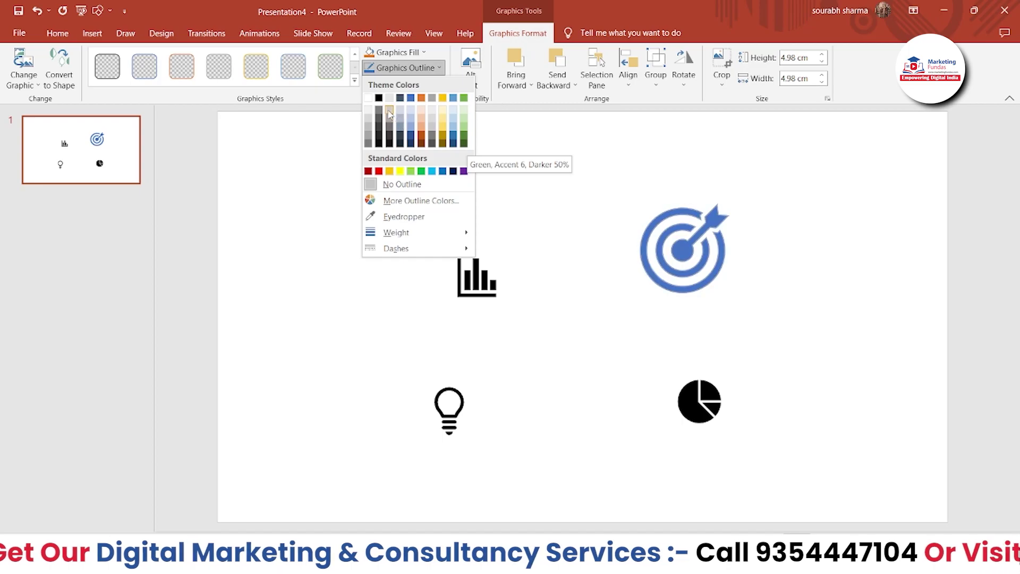
pyautogui.press('Escape')
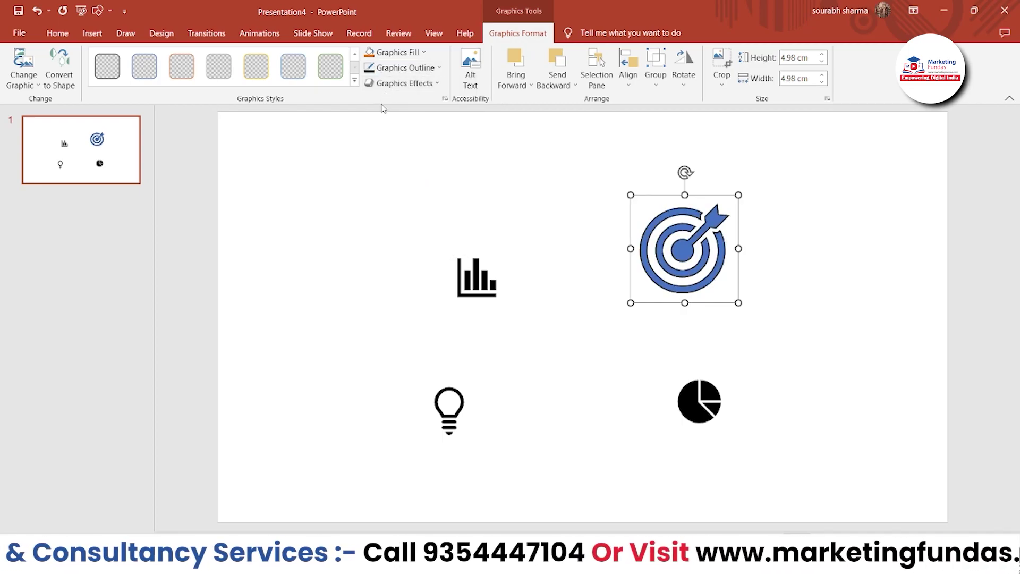
# Add an outer shadow and a Round bevel to the target icon
pyautogui.click(404, 84)
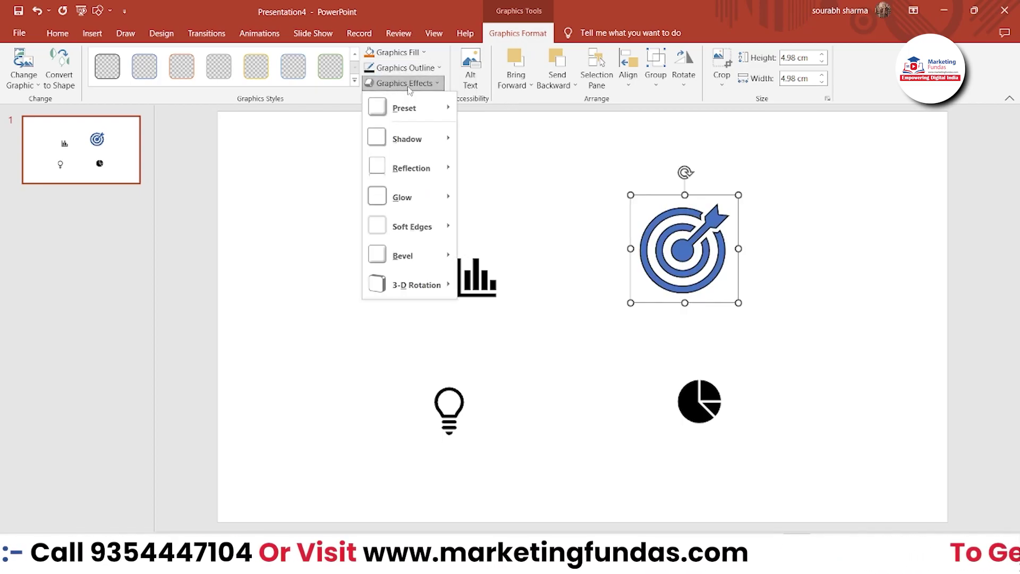
pyautogui.moveTo(416, 108)
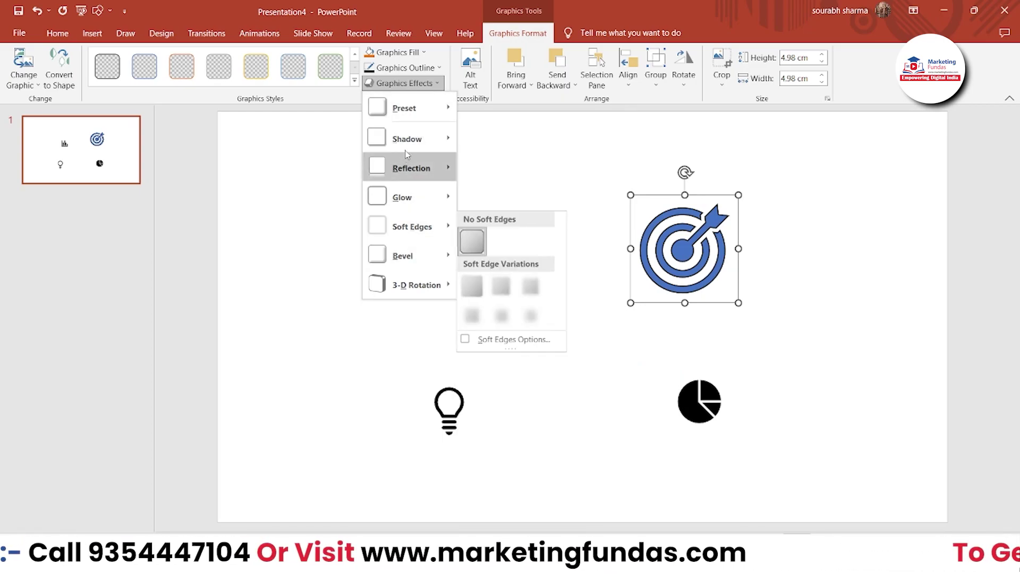
pyautogui.moveTo(407, 147)
pyautogui.click(552, 248)
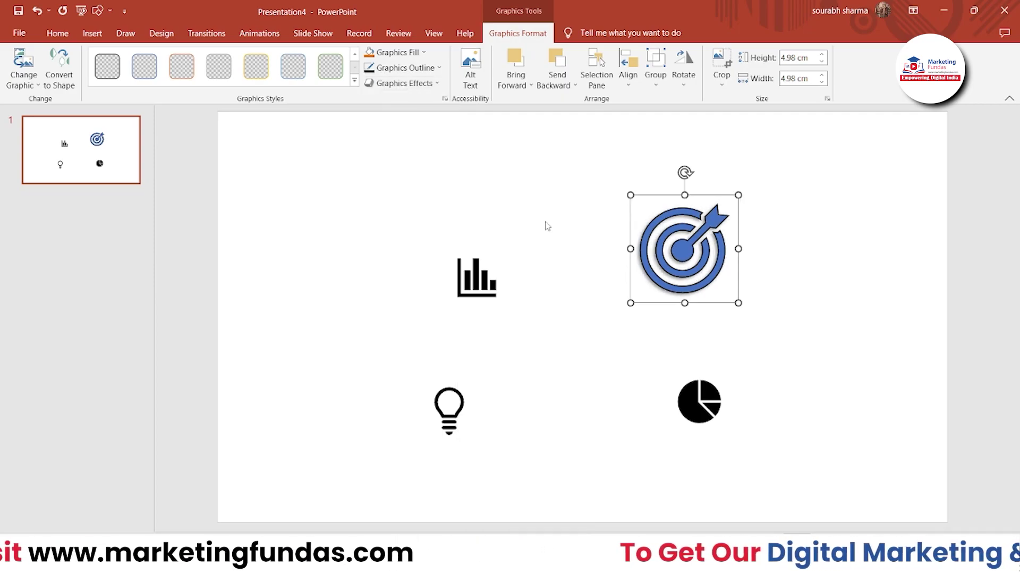
pyautogui.click(412, 85)
pyautogui.moveTo(403, 255)
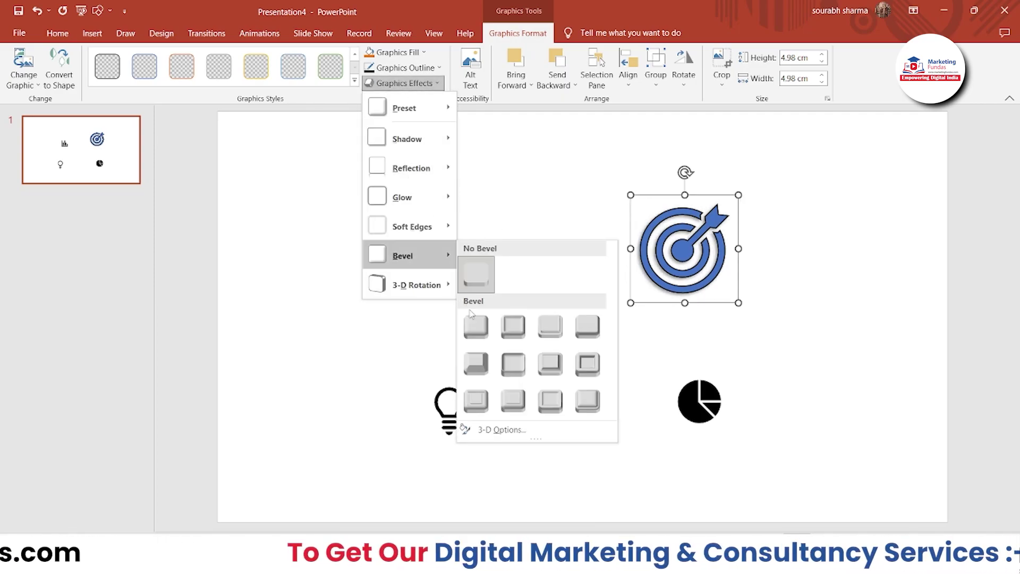
pyautogui.click(475, 319)
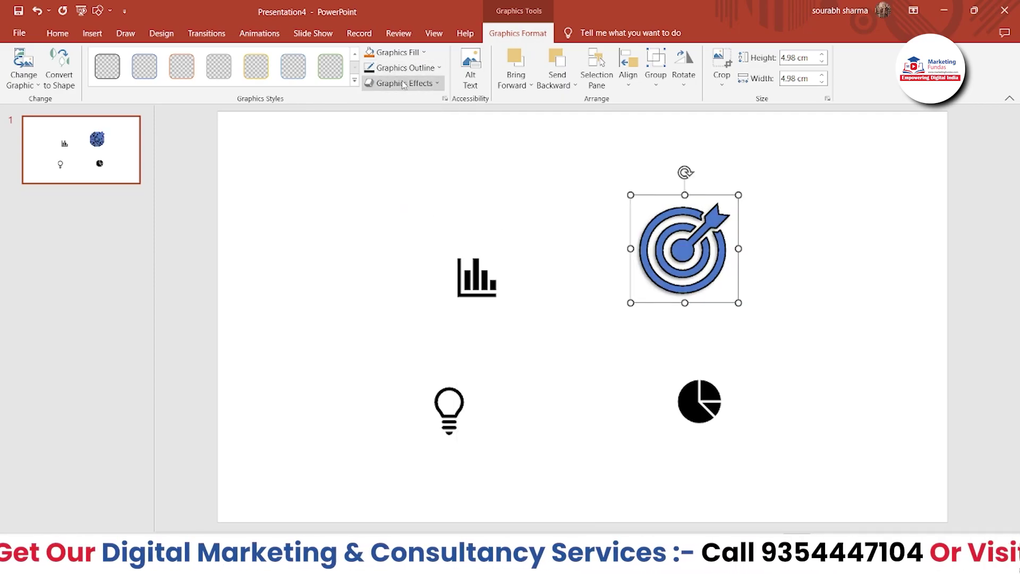
# Tilt the target icon with a perspective 3-D rotation and add a perspective shadow
pyautogui.click(404, 83)
pyautogui.moveTo(417, 285)
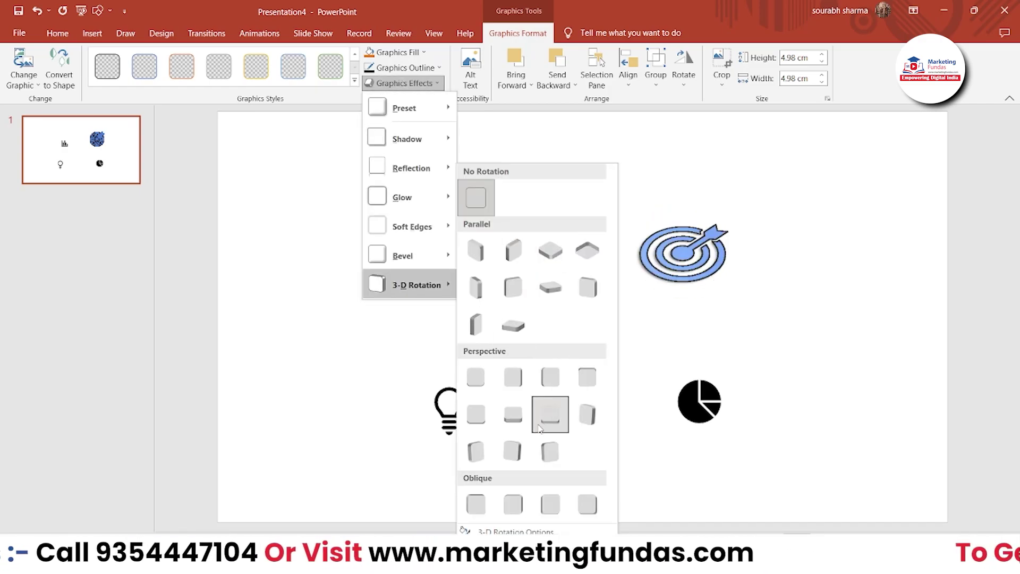
pyautogui.click(513, 452)
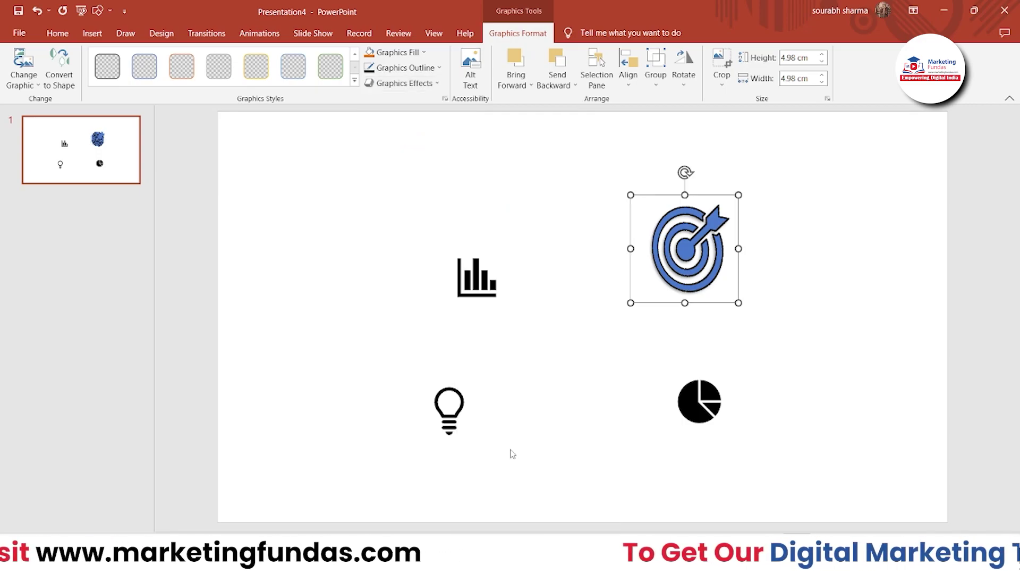
pyautogui.click(404, 83)
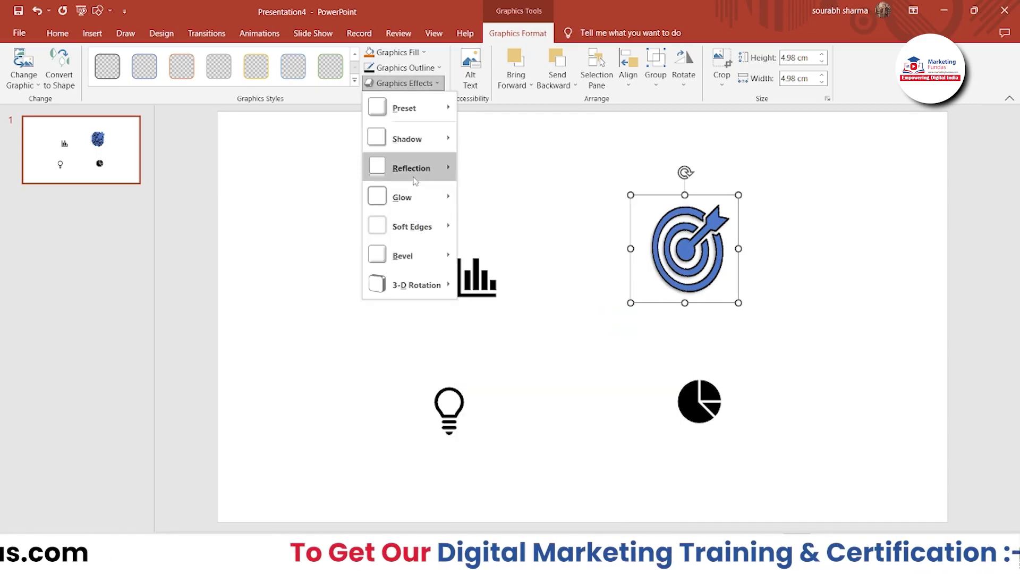
pyautogui.moveTo(414, 181)
pyautogui.moveTo(409, 139)
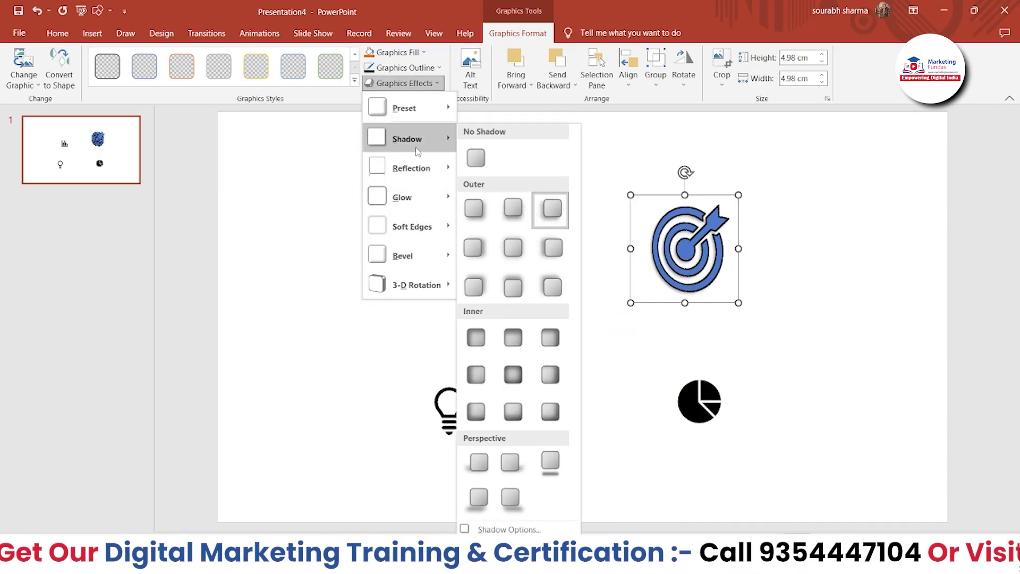
pyautogui.click(551, 461)
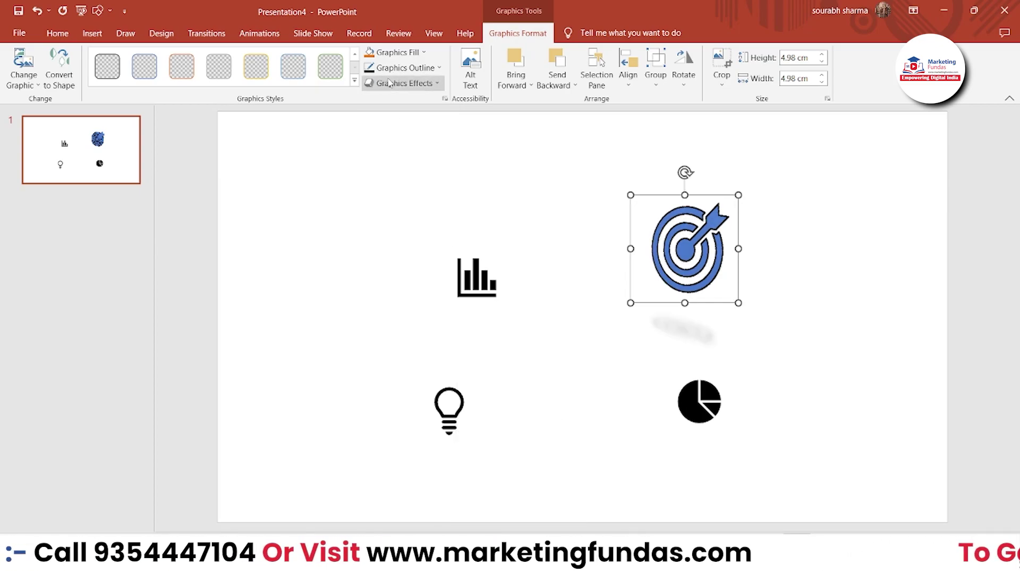
# Switch the icon to a parallel 3-D rotation and deselect it to view the result
pyautogui.click(403, 83)
pyautogui.moveTo(417, 284)
pyautogui.click(475, 250)
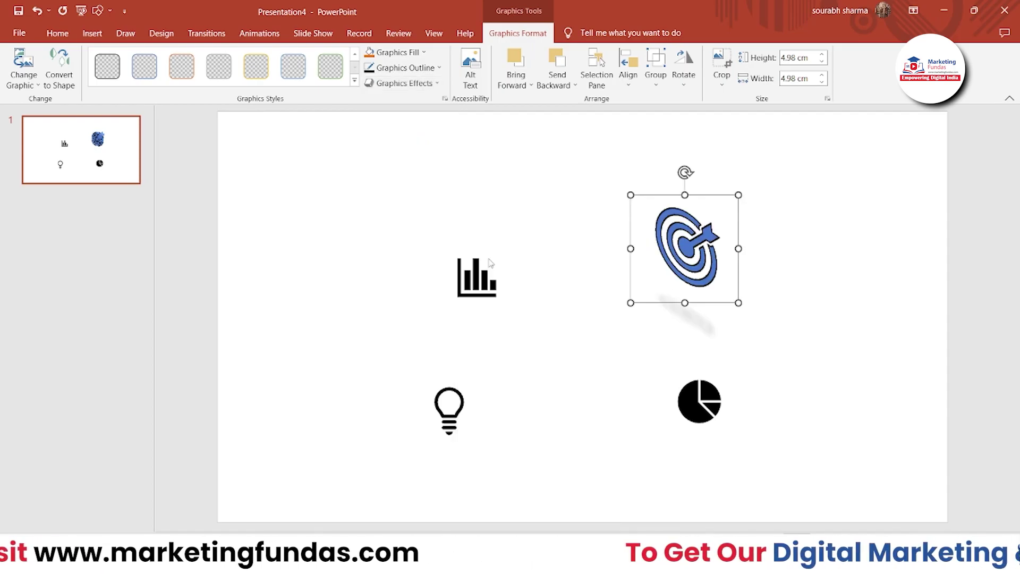
pyautogui.click(550, 242)
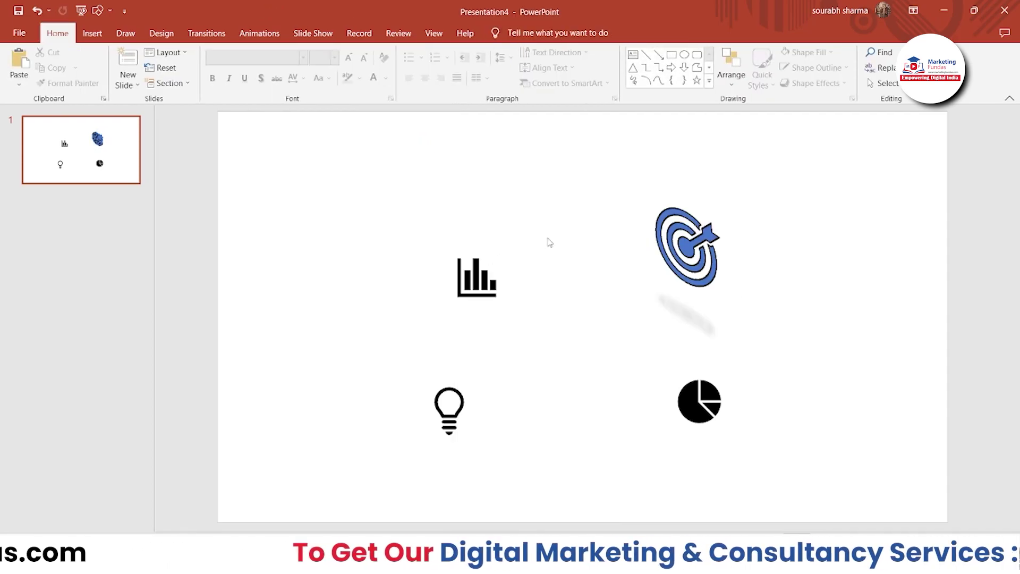